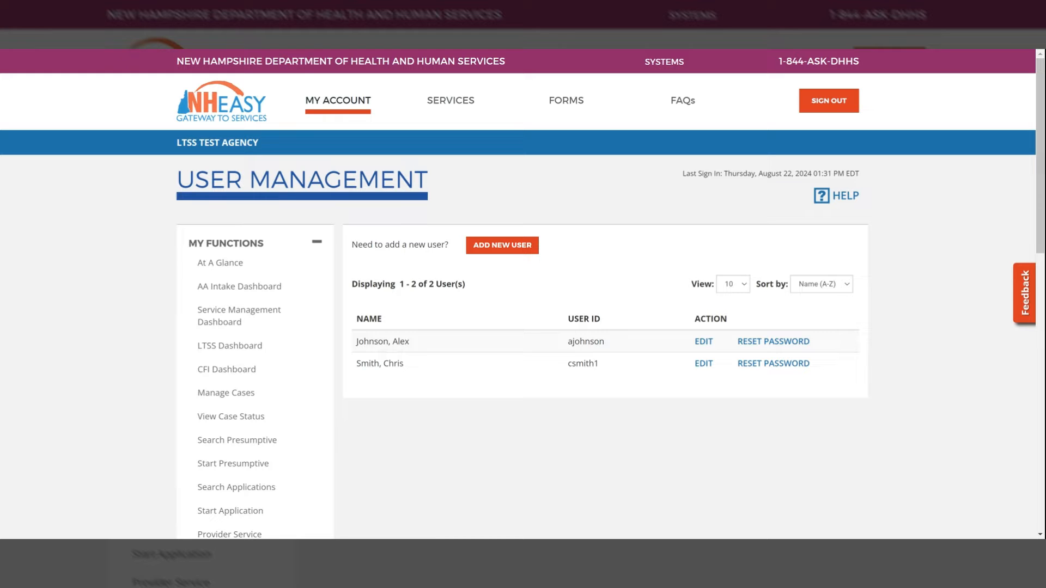
- Start adding a new user to the agency and enter the user's first and last name
left_click(832, 284)
left_click(739, 289)
left_click(500, 247)
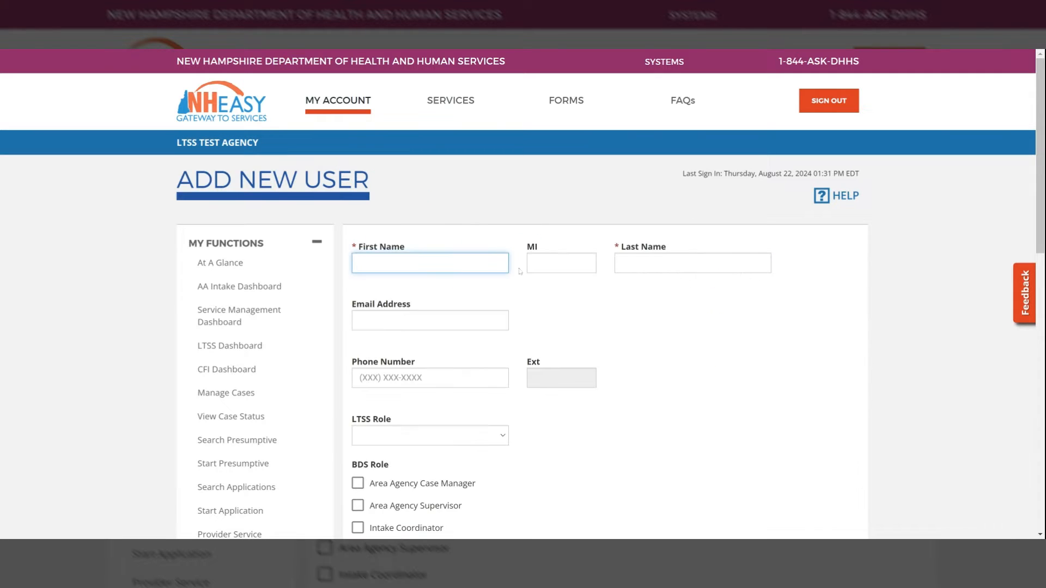
scroll(672, 365, "down", 1)
scroll(672, 366, "down", 1)
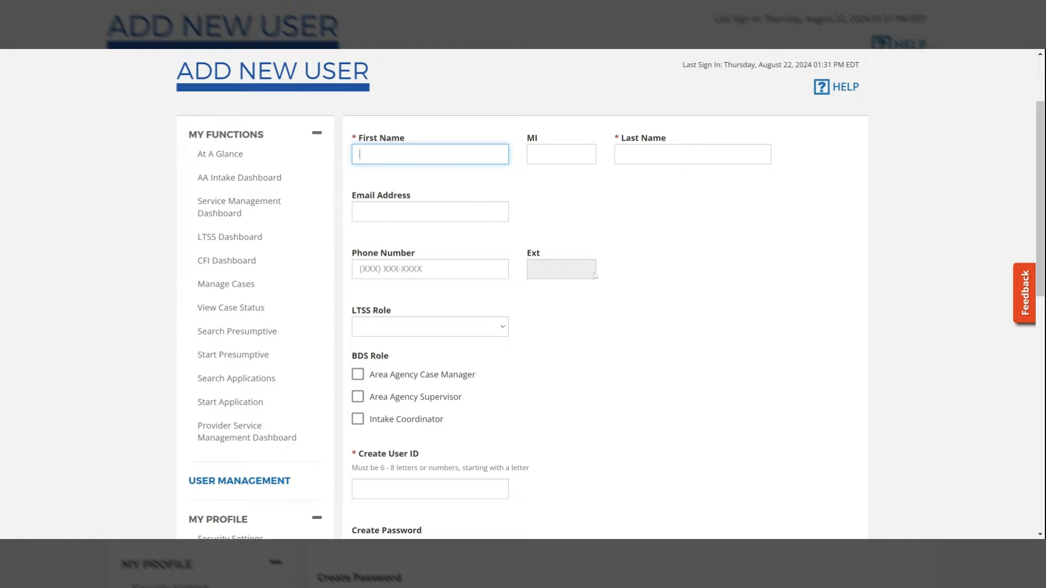
type("Jane")
key("Tab")
type("Doe")
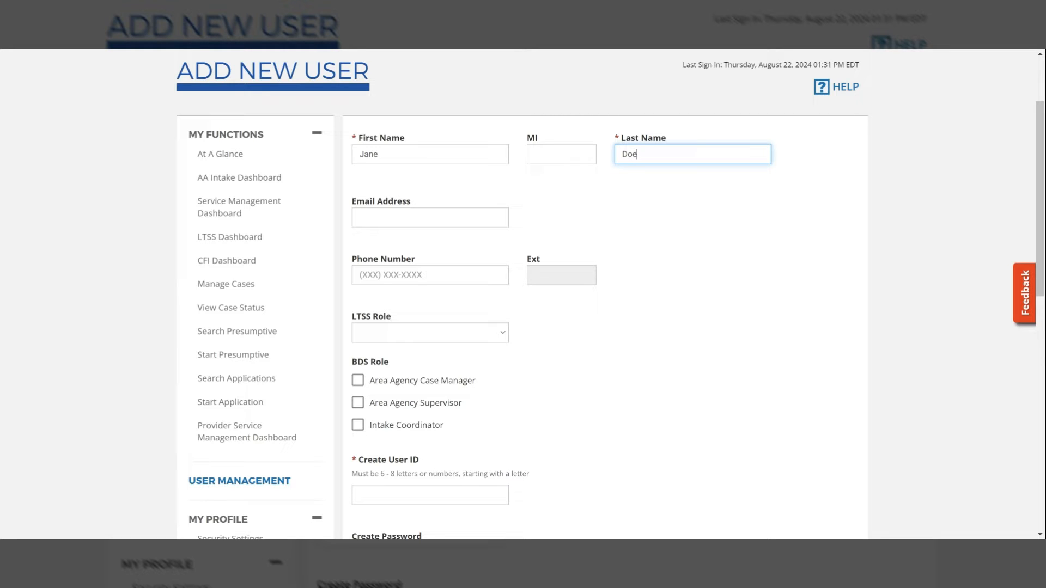
- Set the new user's LTSS role to Case Manager and select the Area Agency Case Manager BDS role
scroll(523, 308, "down", 2)
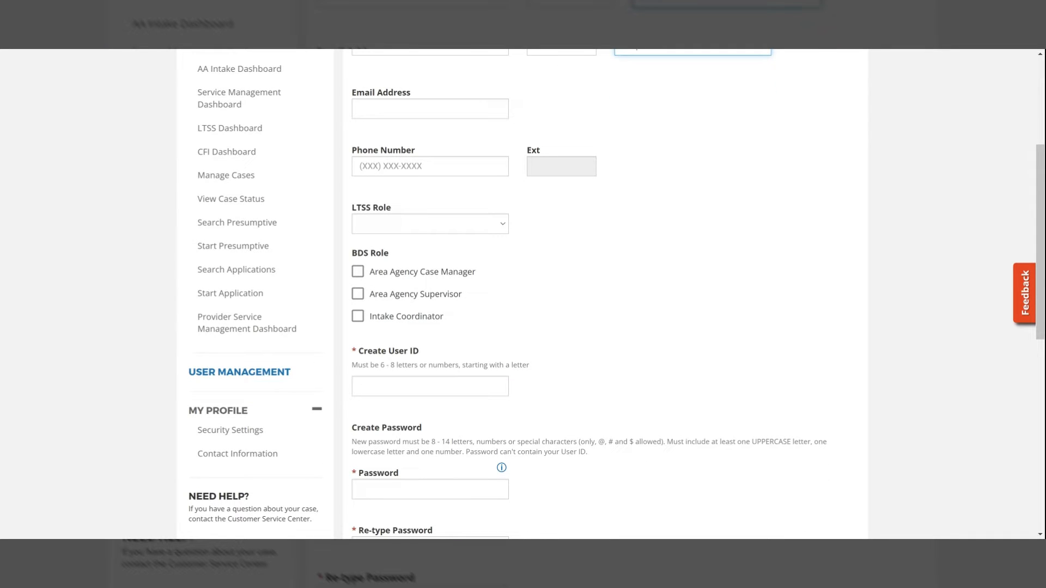
left_click(491, 226)
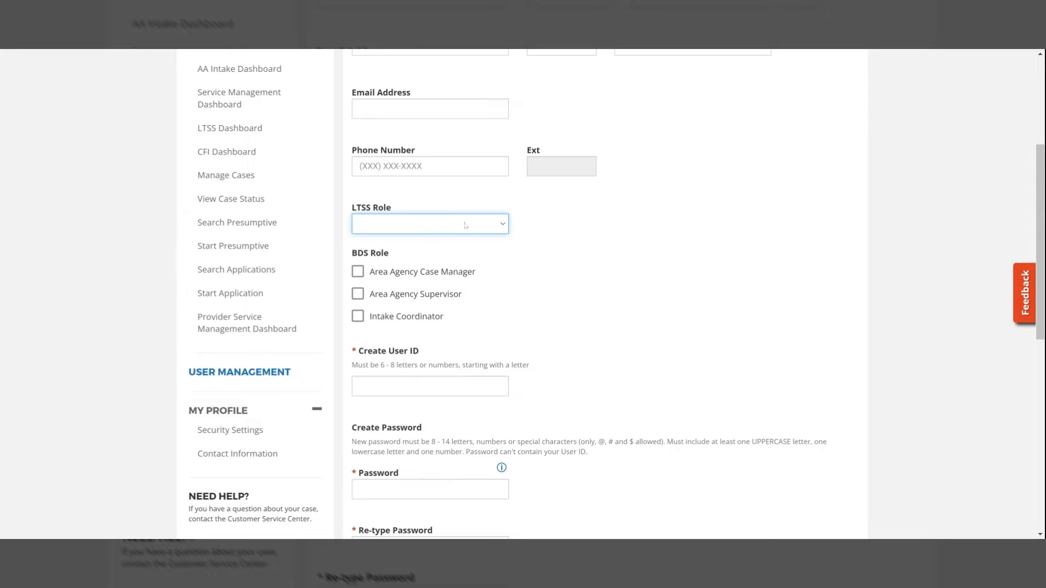
left_click(421, 250)
left_click(429, 274)
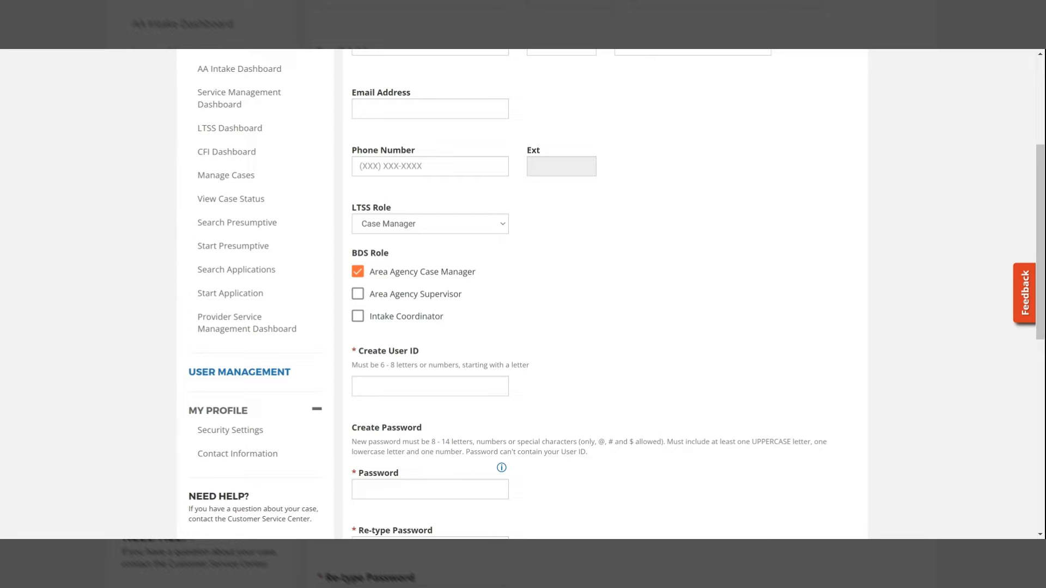
- Enter a user ID for the new user, made of letters and numbers
left_click(430, 386)
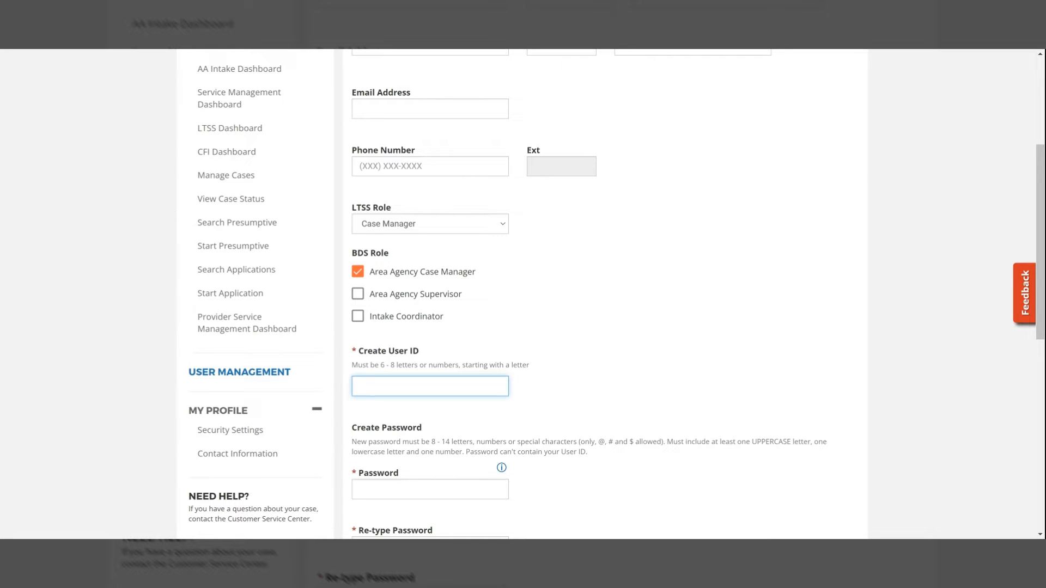
type("jdoe77")
left_click(638, 378)
- Enter and re-type the new user's password, add the user and acknowledge the confirmation
scroll(638, 378, "down", 3)
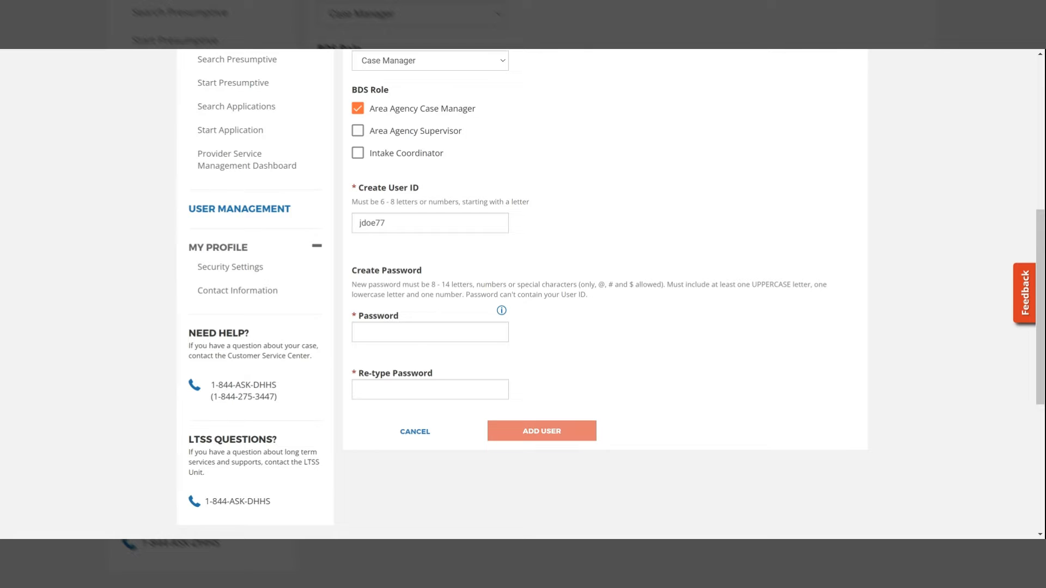
left_click(430, 332)
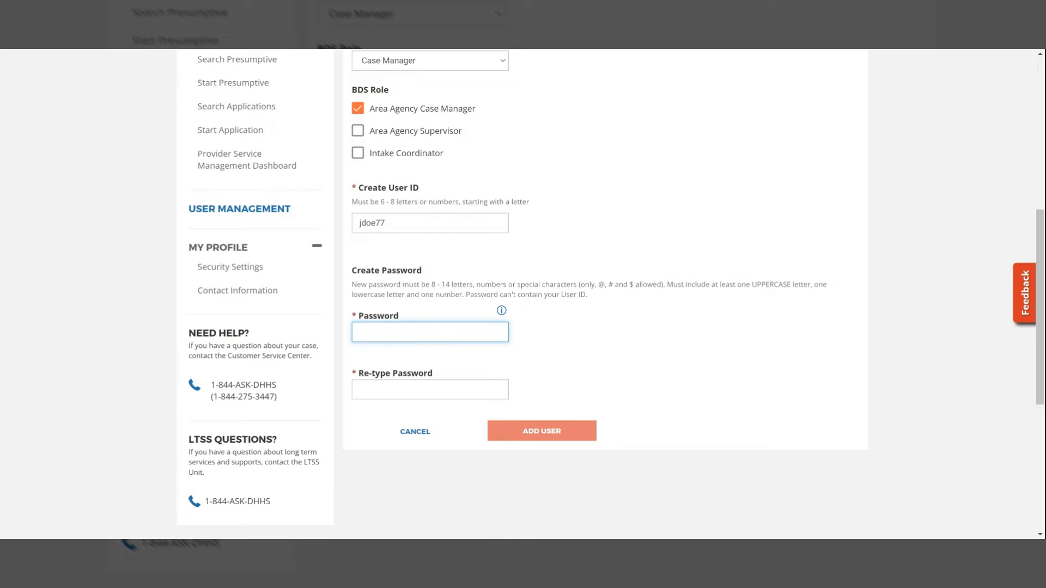
type("••••••••••")
key("Tab")
type("•")
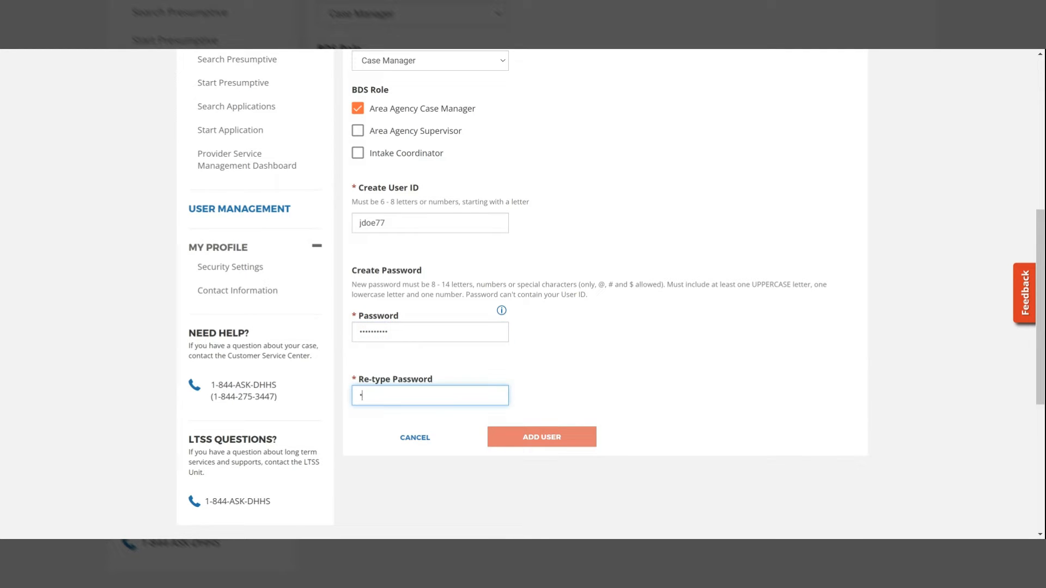
type("•••••••••")
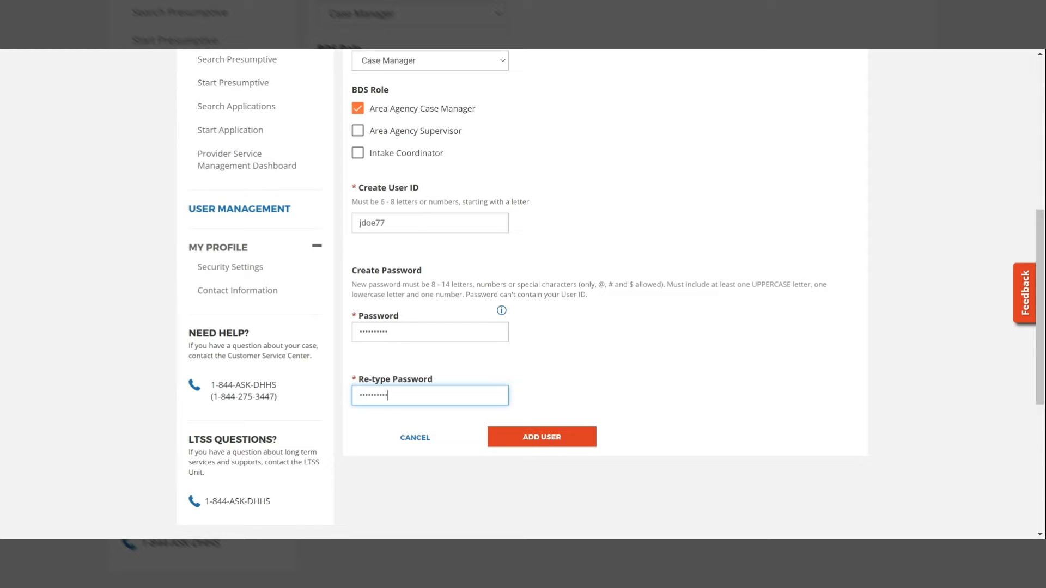
left_click(651, 356)
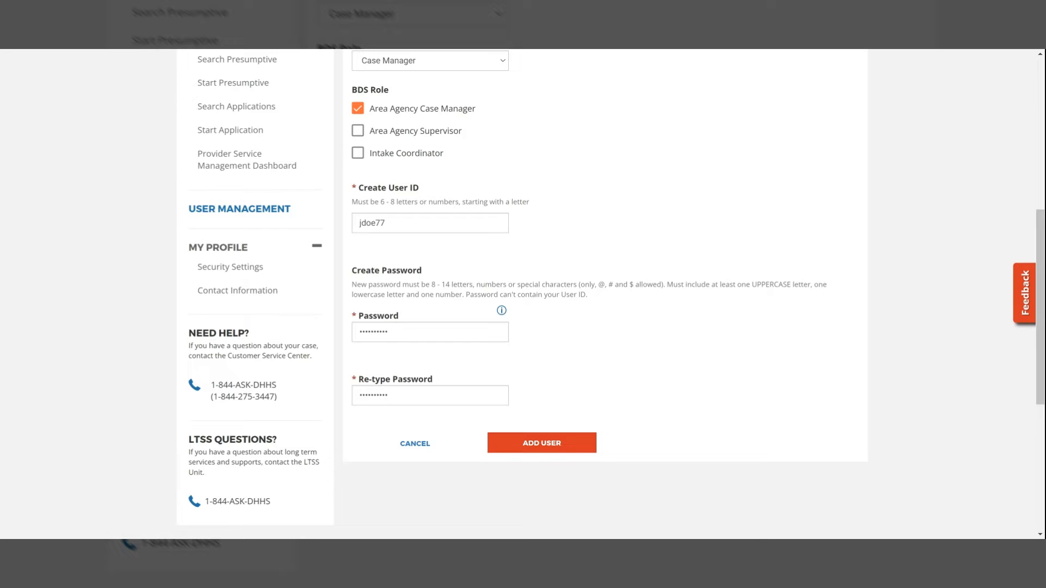
left_click(561, 446)
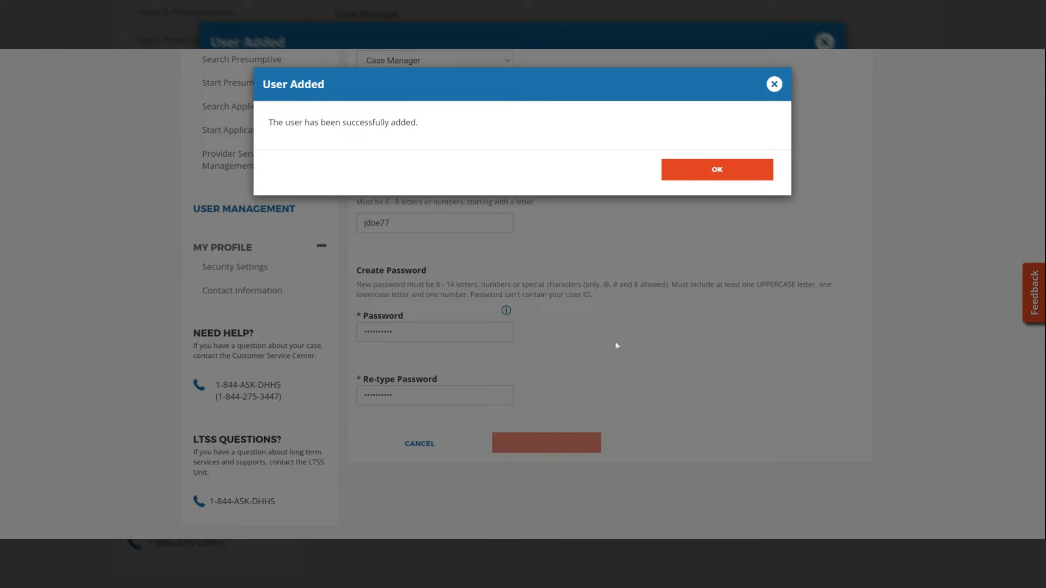
left_click(717, 169)
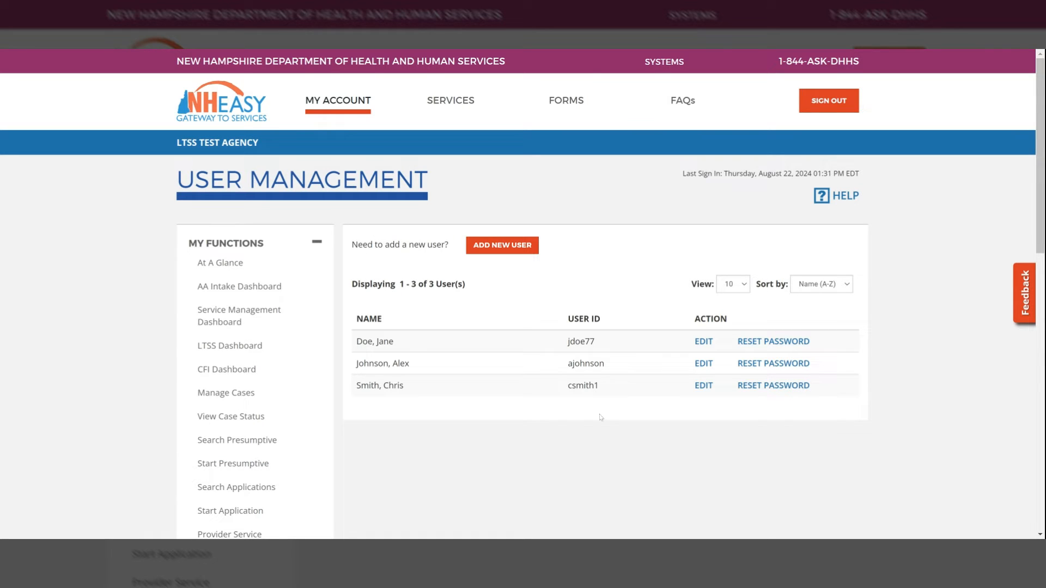
- Open the newly added user's information, review the roles and status settings, and leave without making changes
left_click(706, 342)
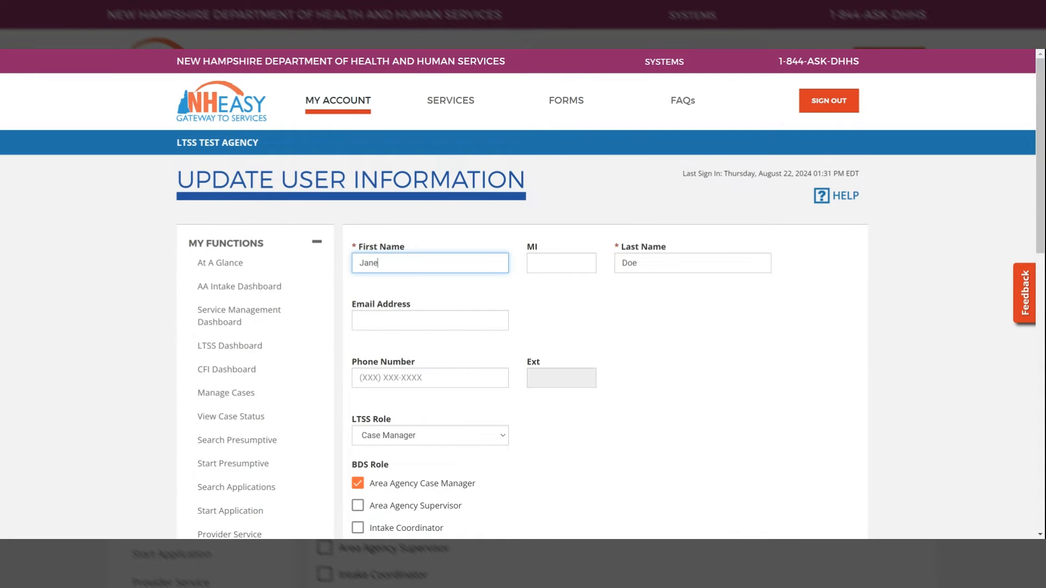
scroll(706, 343, "down", 1)
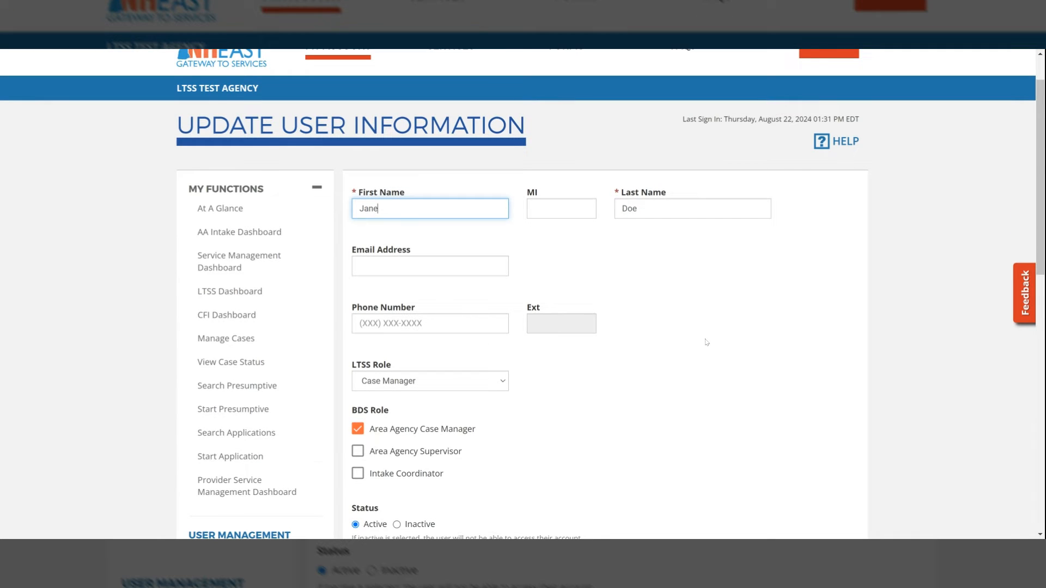
scroll(706, 342, "down", 1)
scroll(706, 342, "down", 1)
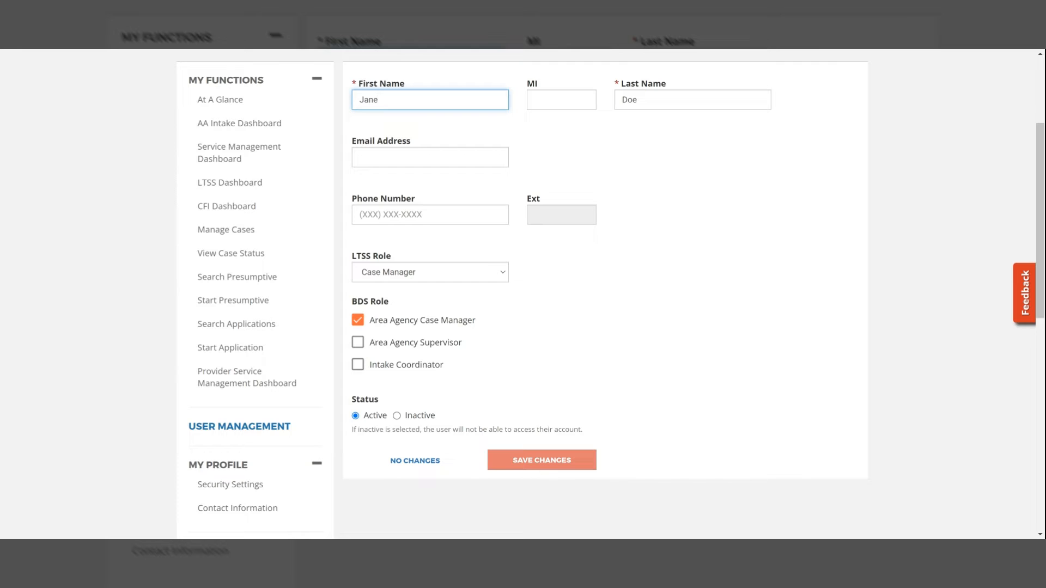
left_click(437, 467)
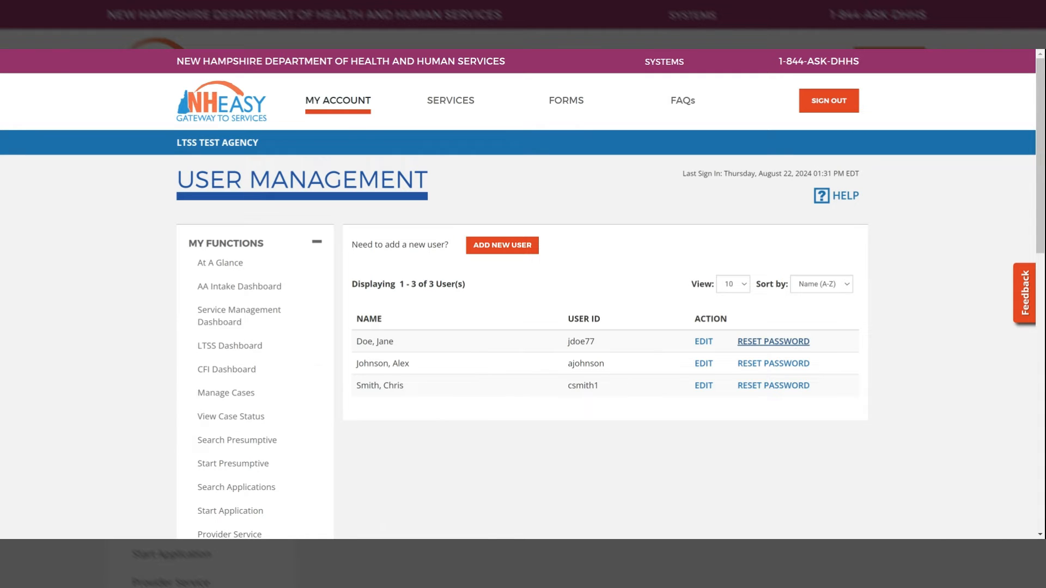
- Reset the newly added user's password by entering and re-typing a new password, and save the changes
left_click(784, 342)
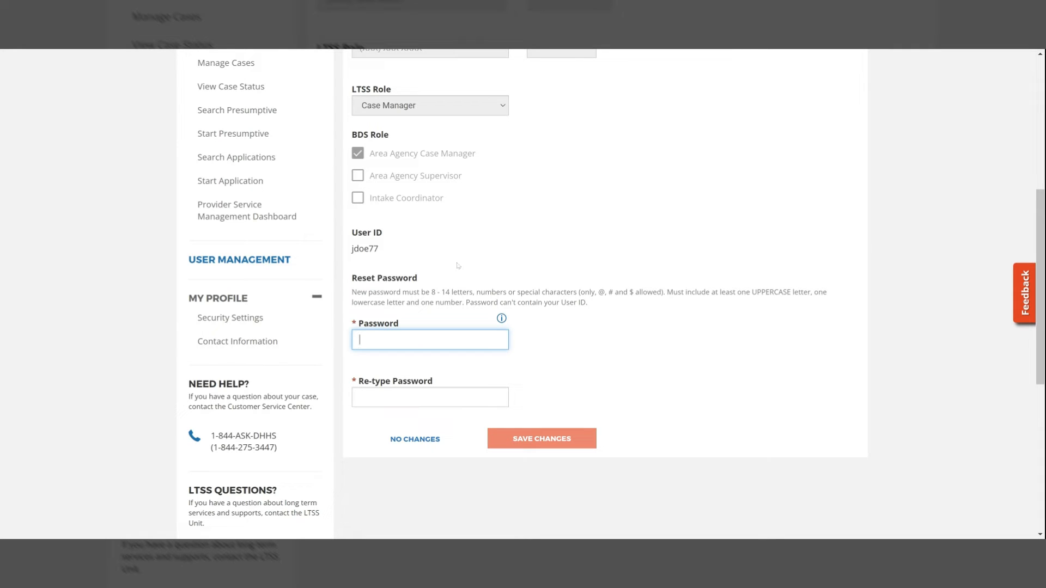
left_click(502, 321)
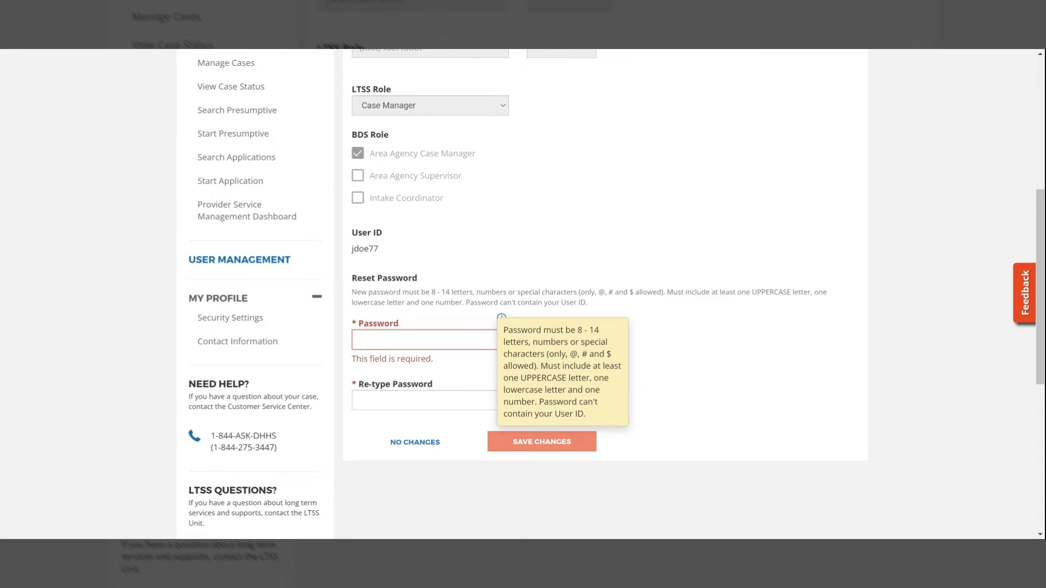
left_click(425, 339)
type("Password12")
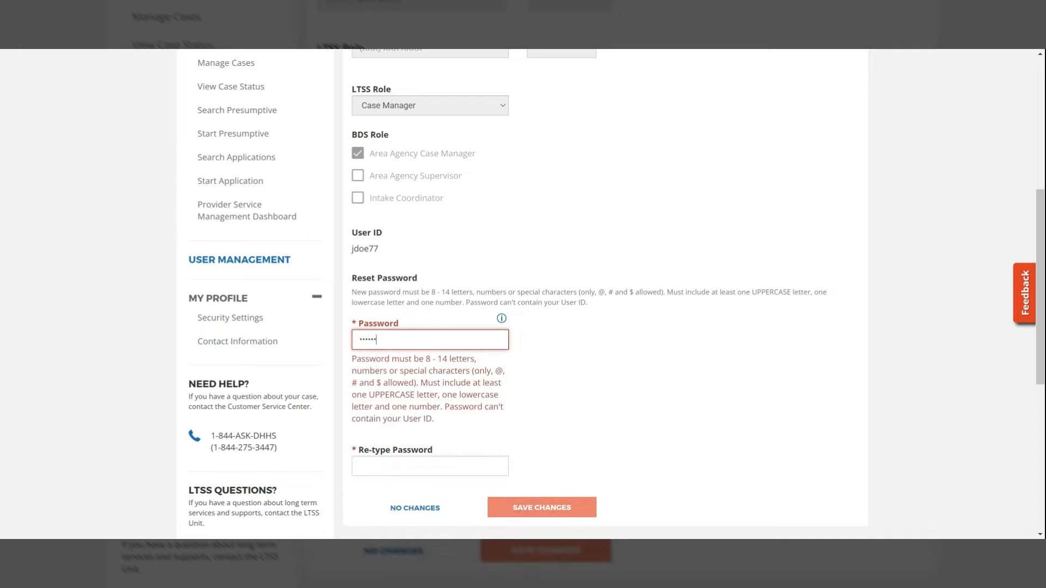
left_click(430, 404)
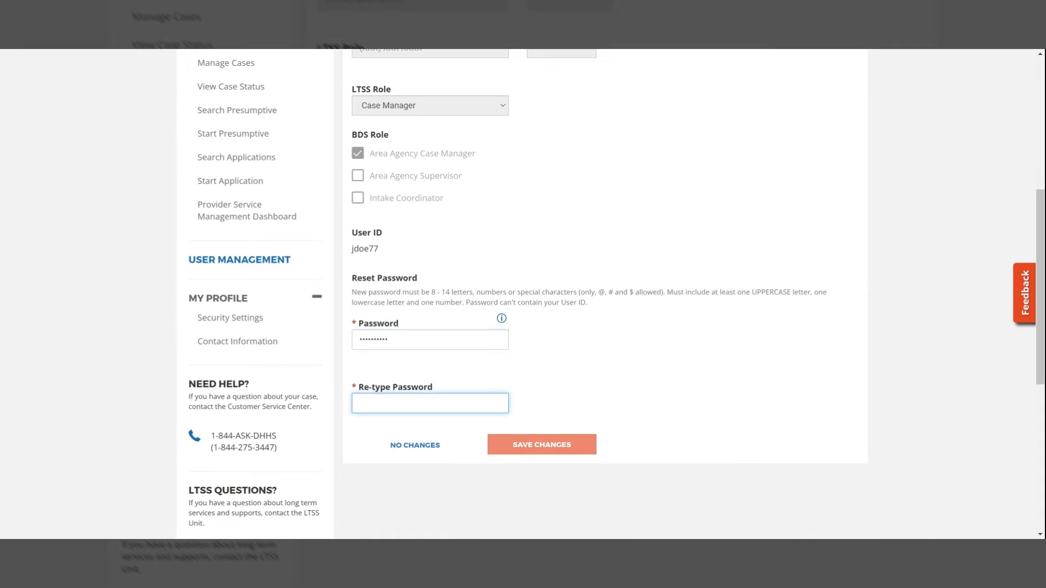
type("Password12")
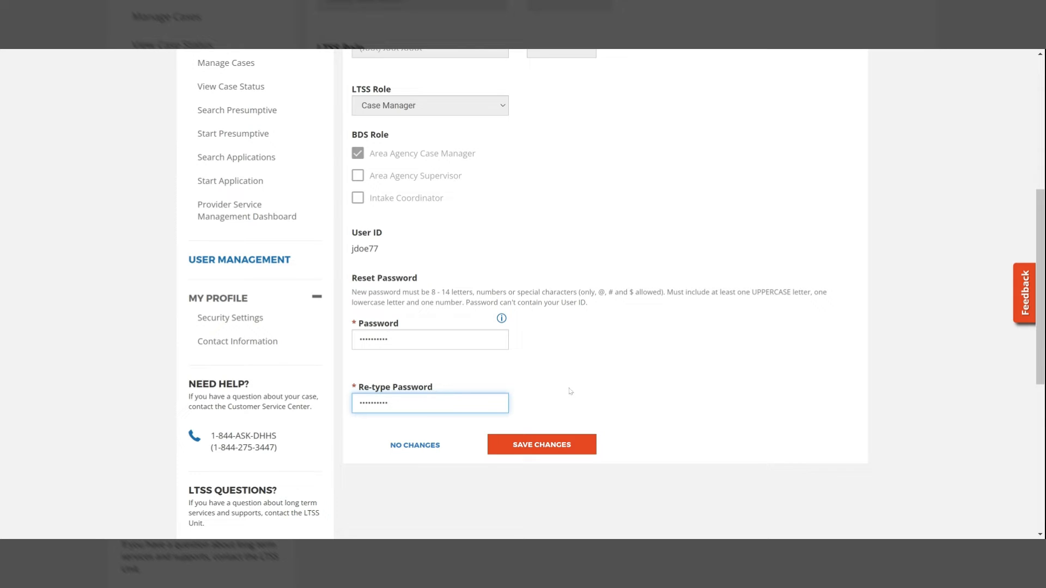
left_click(567, 444)
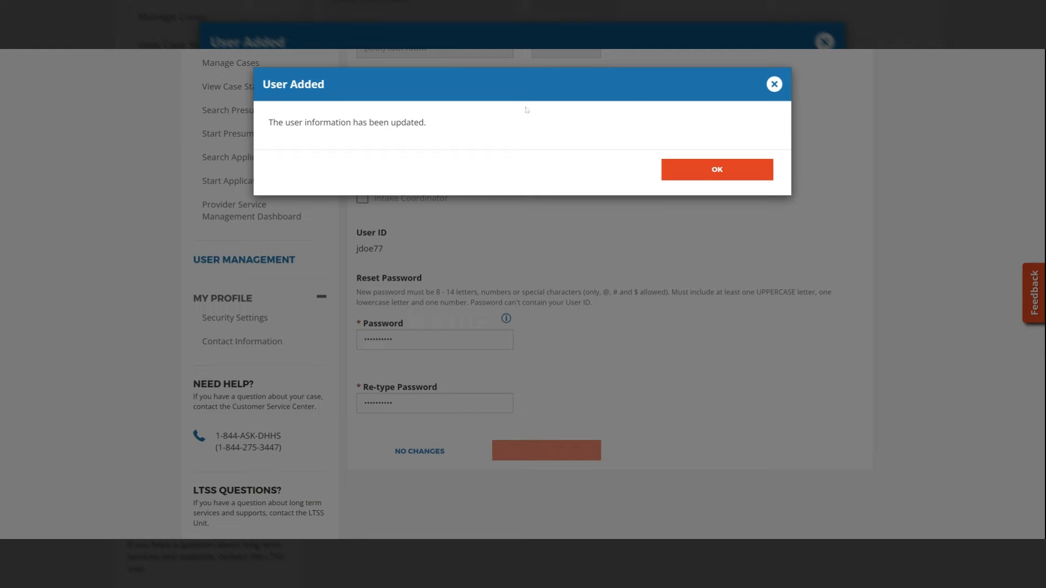
left_click(704, 170)
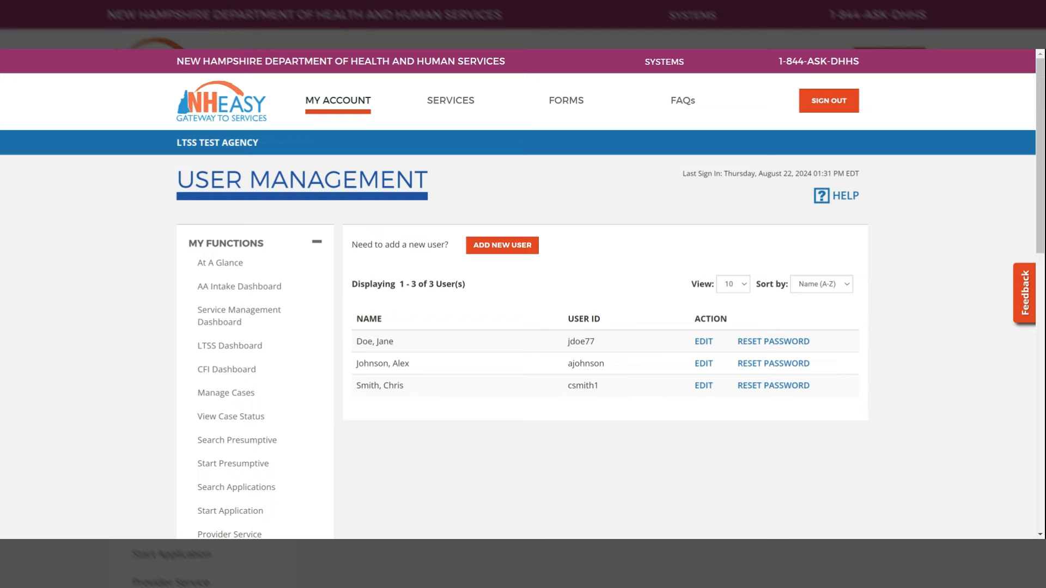
- Sign out of the current account, dismiss the sign-out notice and open the sign-in form
left_click(825, 105)
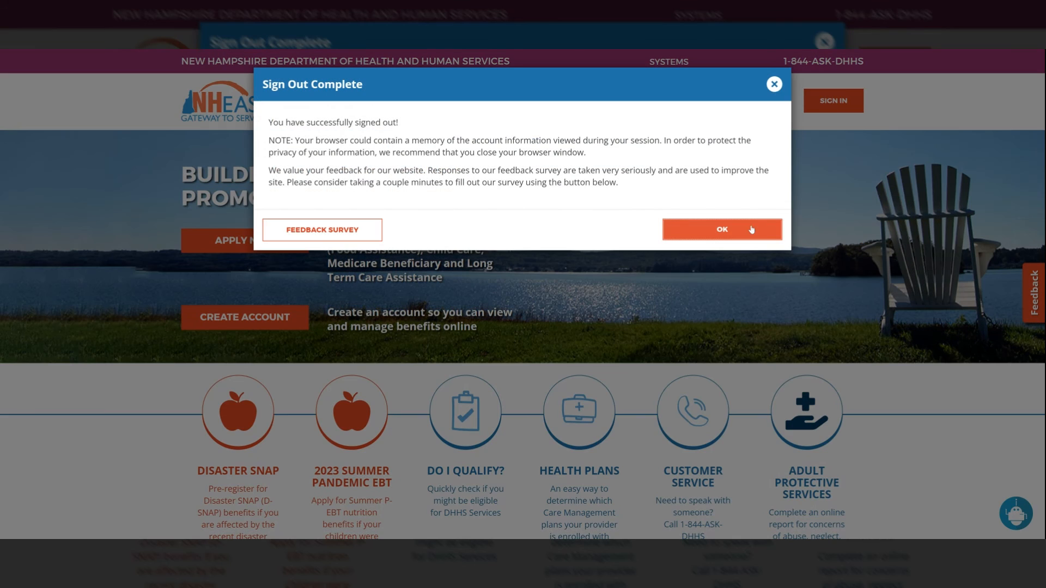
left_click(751, 230)
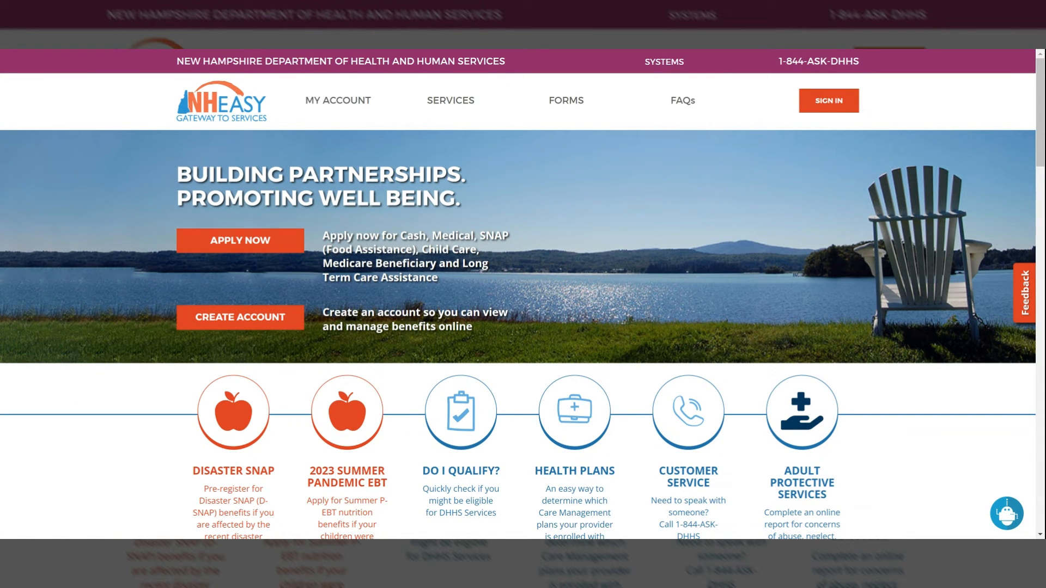
left_click(818, 108)
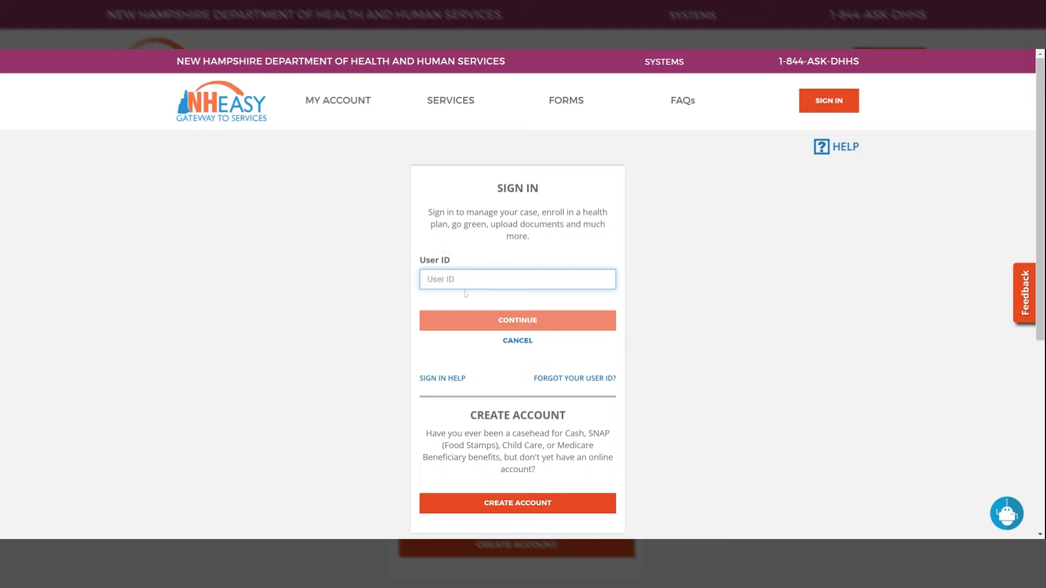
- Sign in as the newly added user with the user ID and account password
type("jdoe77")
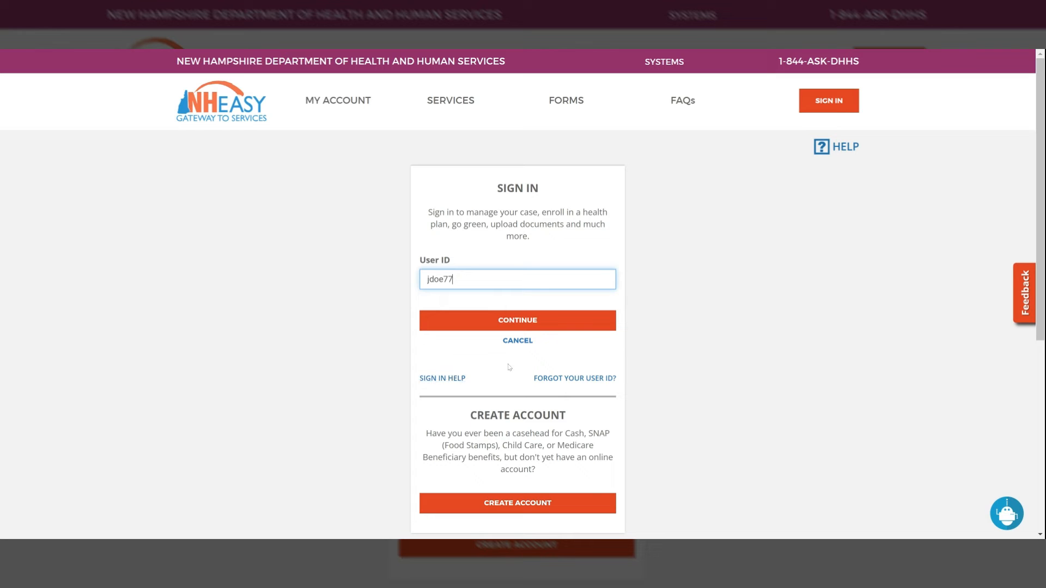
left_click(518, 322)
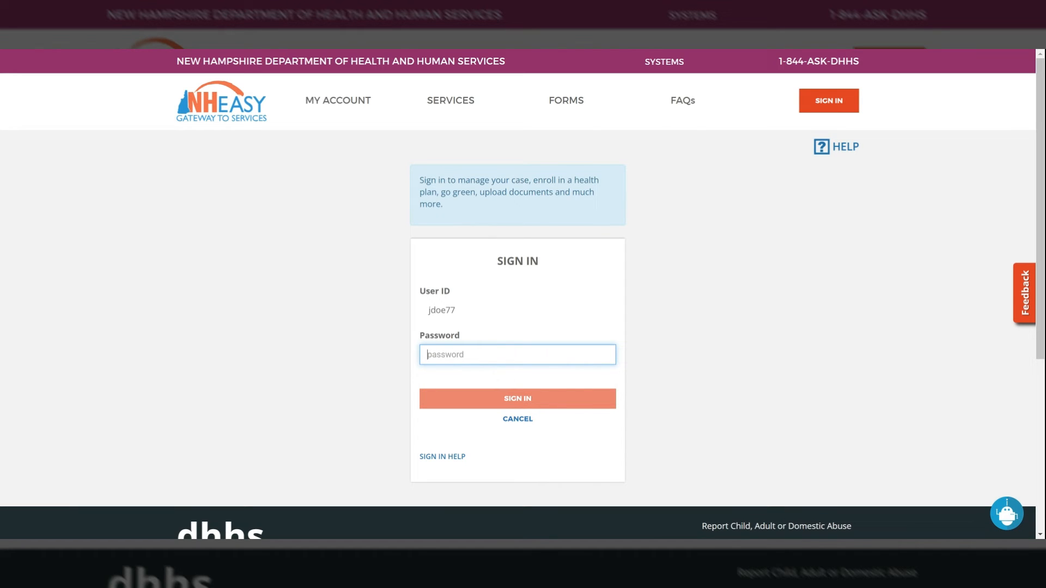
type("********")
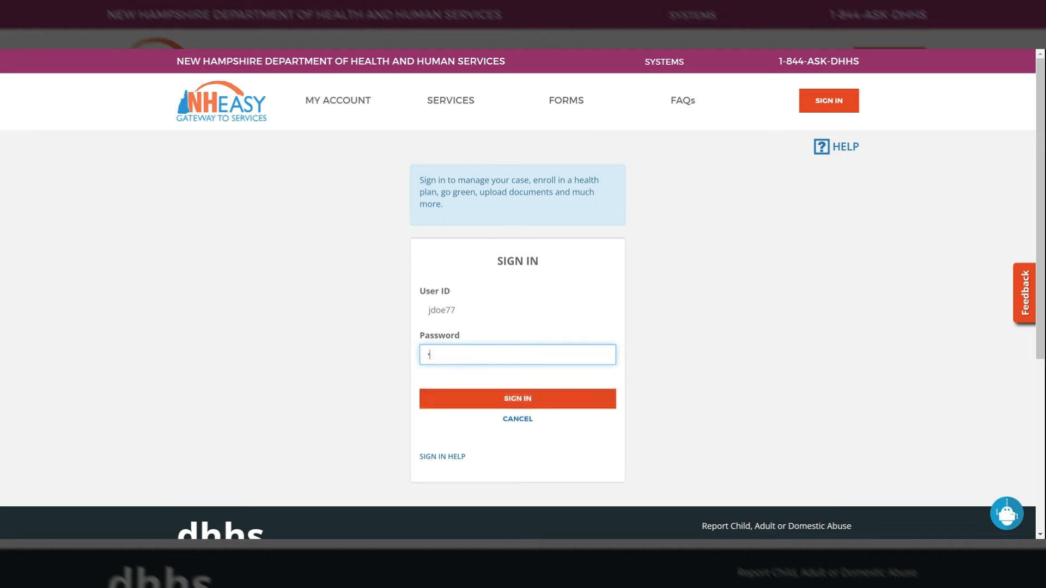
type("**")
left_click(556, 403)
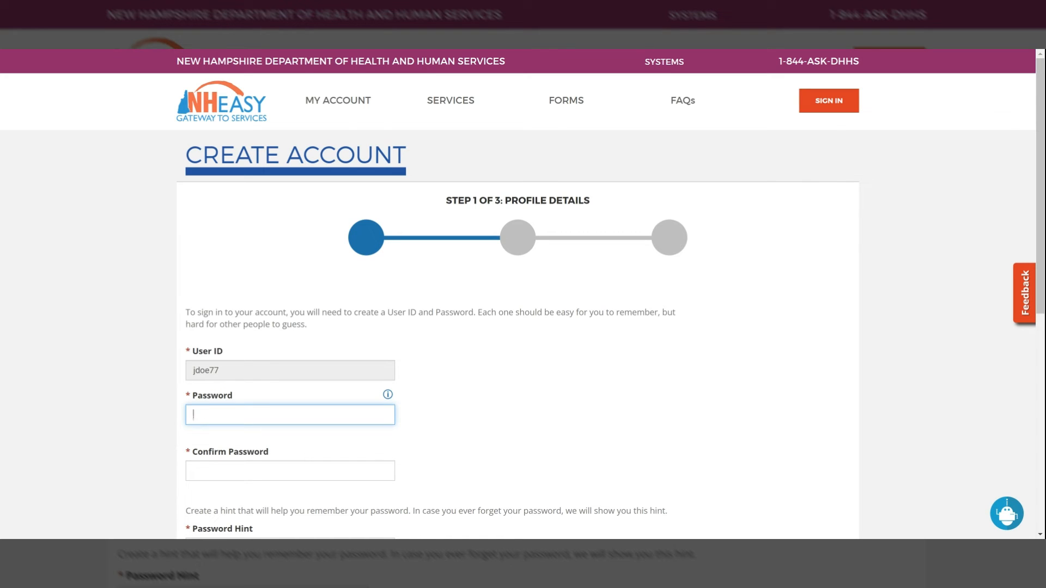
- Enter and confirm a new account password in the Profile Details of the account setup
scroll(555, 404, "down", 3)
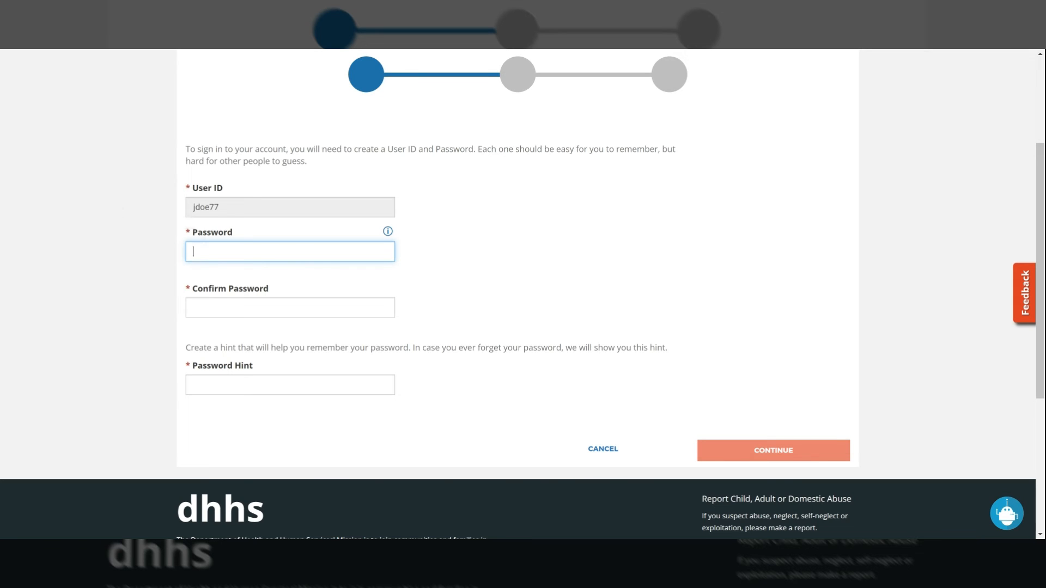
type("••••••••••")
left_click(389, 232)
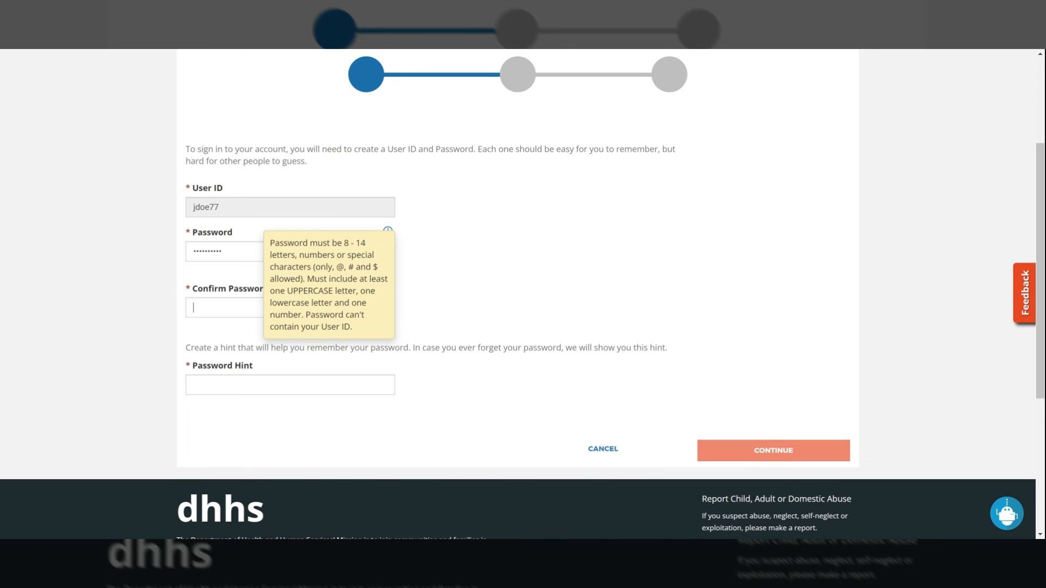
type("••••••••••")
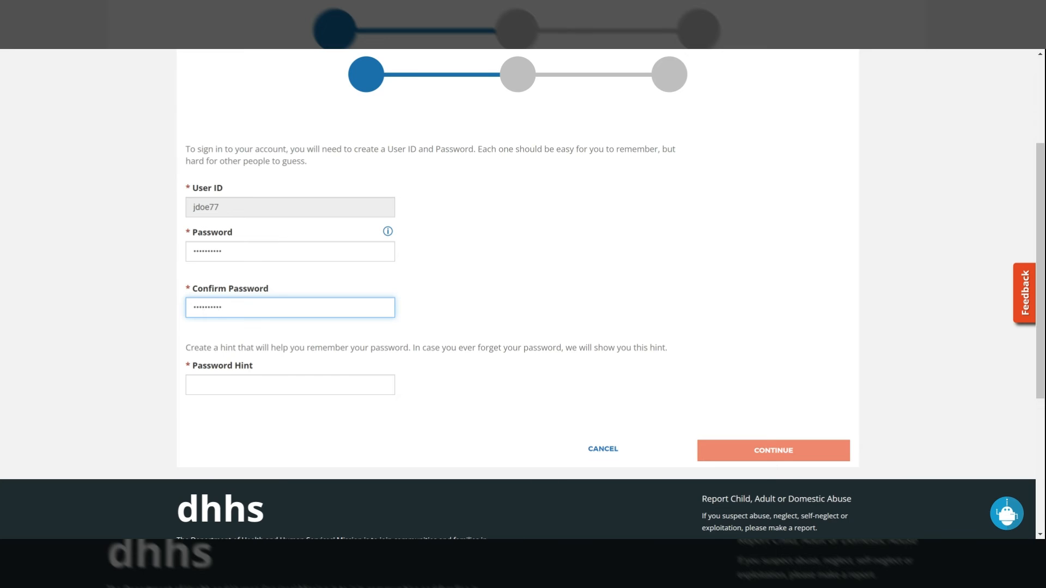
- Fill in the password hint in the Profile Details and continue to the Security Information step
key("Tab")
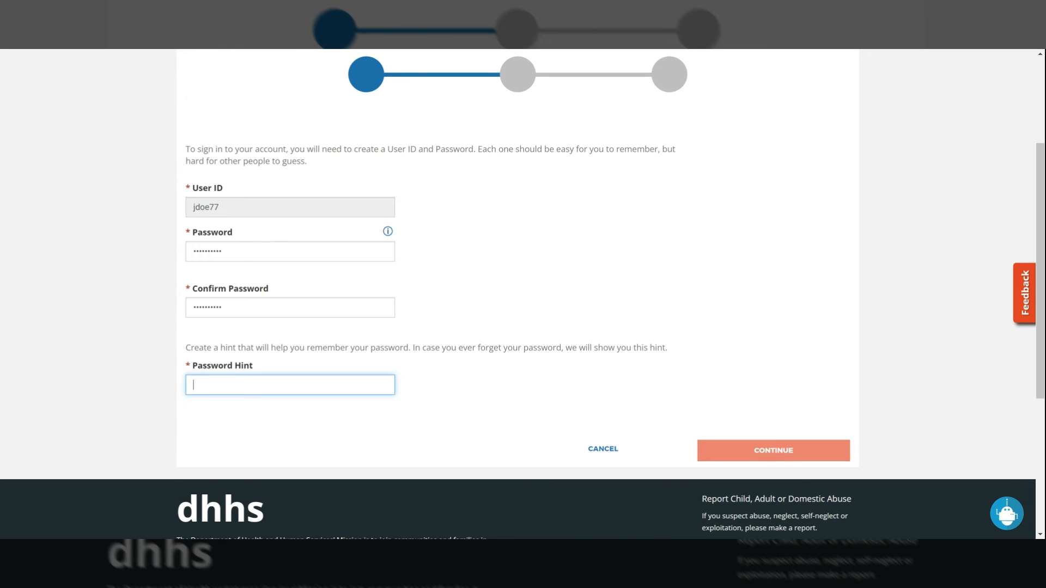
type("P03")
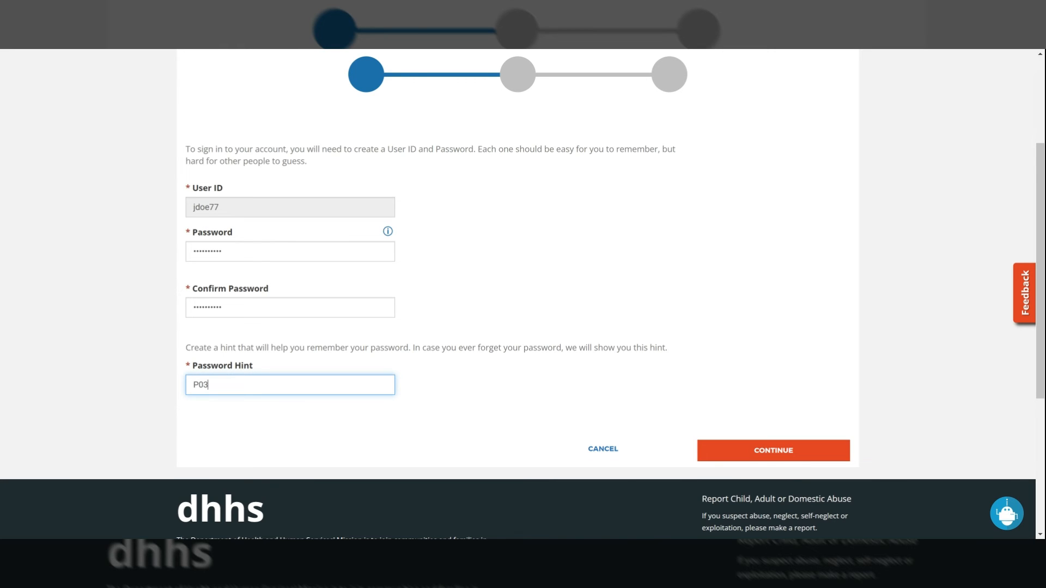
left_click(798, 450)
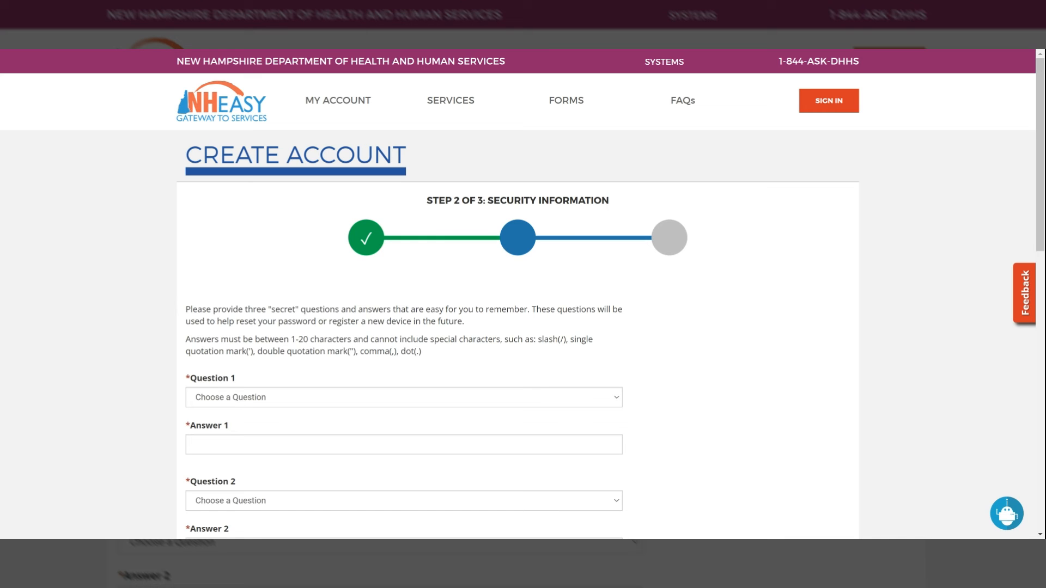
- Choose the maternal grandmother's first name question as security question 1 and enter its answer
scroll(271, 389, "down", 2)
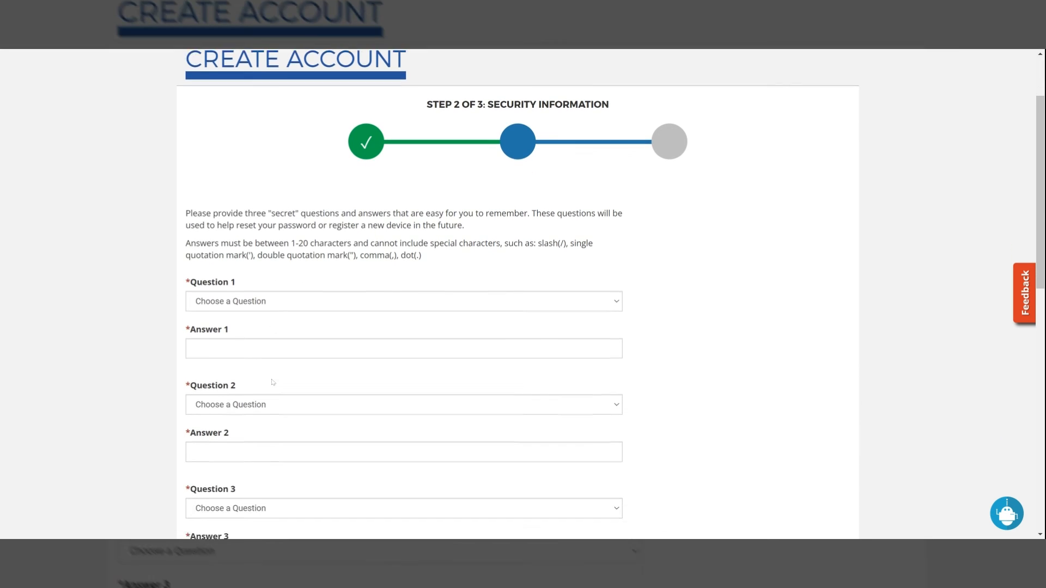
left_click(230, 293)
left_click(230, 302)
key("Tab")
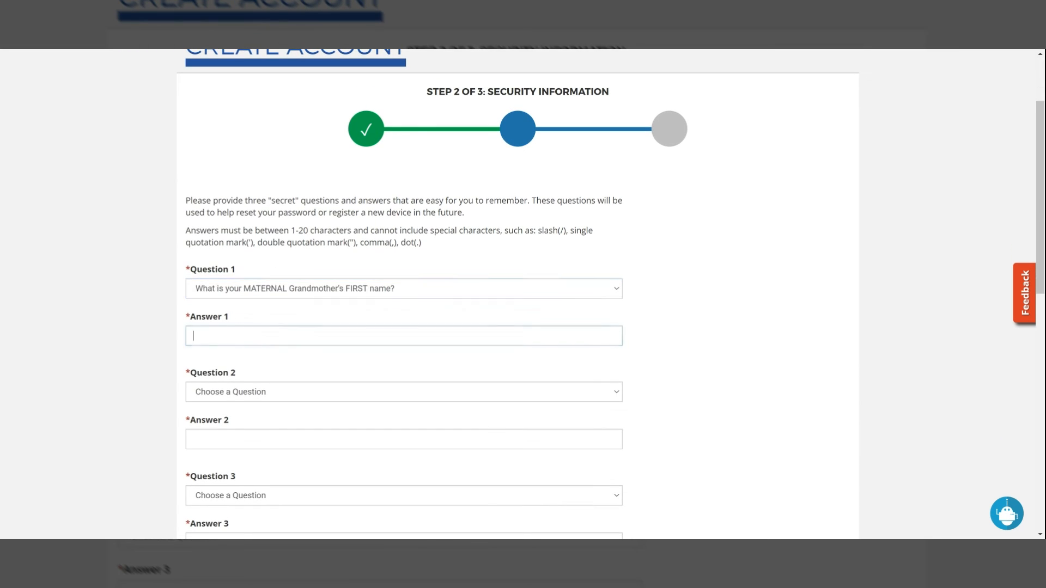
type("aaa")
- Choose the city of birth question as security question 2 and enter its answer
key("Tab")
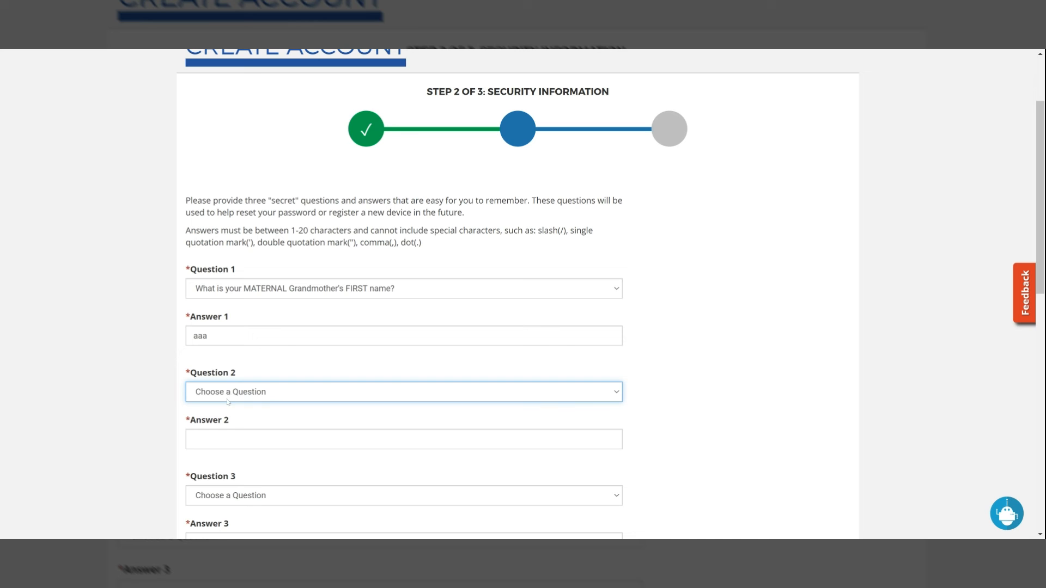
key("Down")
key("Tab")
type("bbb")
- Choose the first grade teacher's last name question as security question 3 and enter its answer
scroll(227, 402, "down", 2)
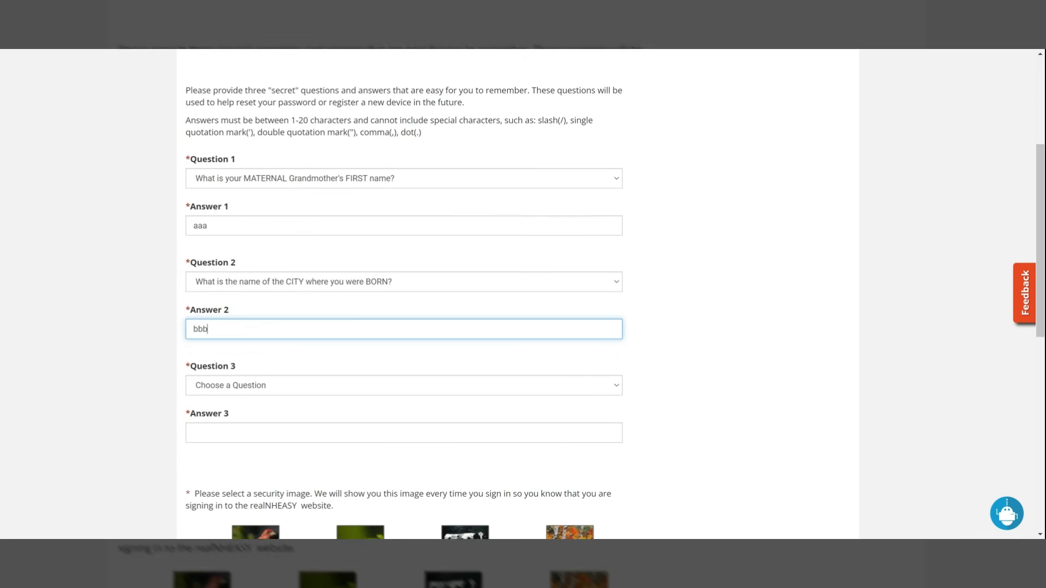
scroll(403, 295, "down", 2)
key("Tab")
key("Down")
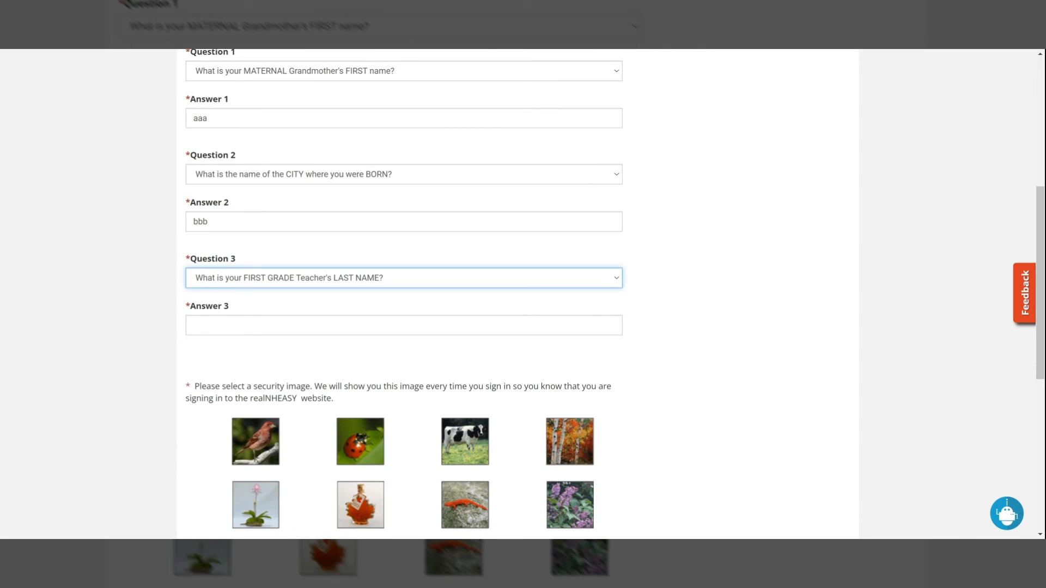
key("Tab")
type("ccc")
left_click(743, 329)
- Select the autumn birch trees picture as the security image and continue to Review and Submit
scroll(743, 329, "down", 2)
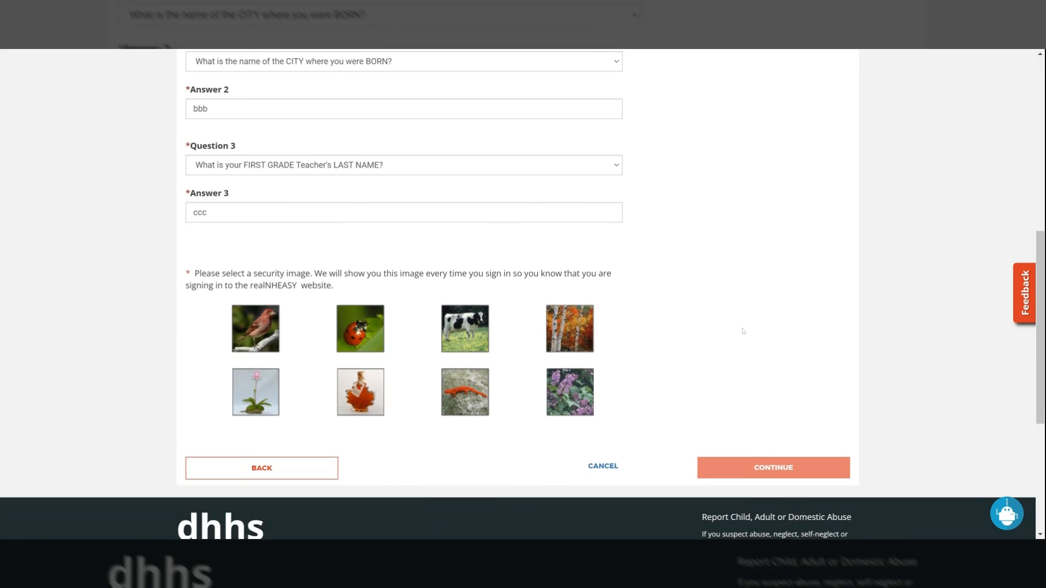
scroll(742, 330, "down", 1)
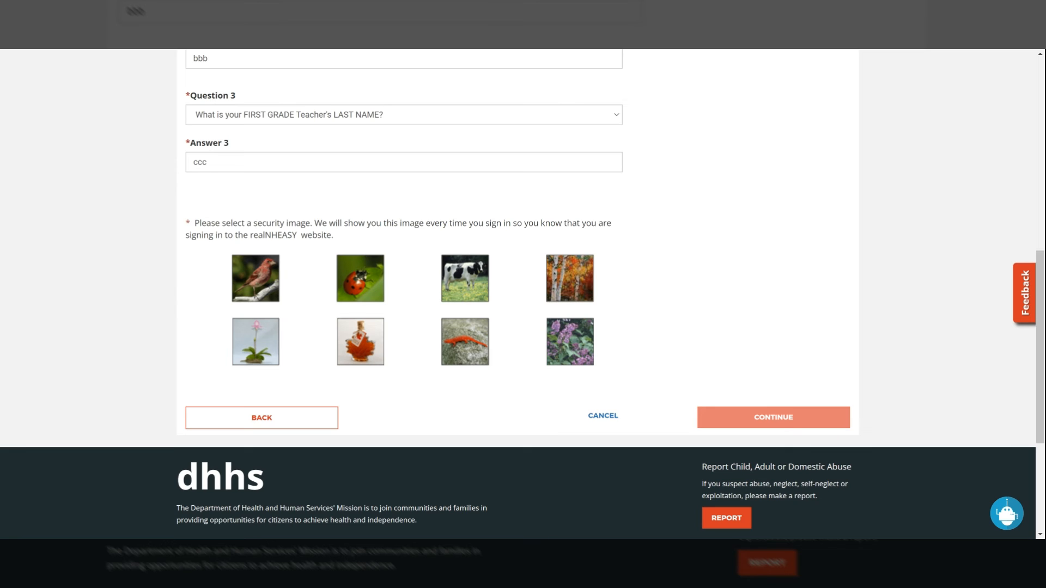
left_click(581, 298)
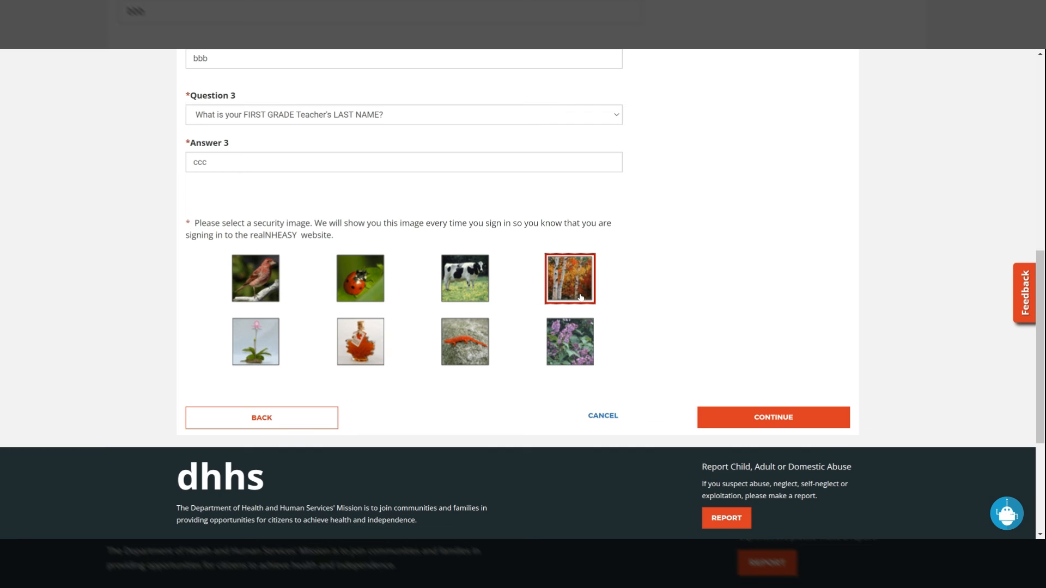
left_click(766, 418)
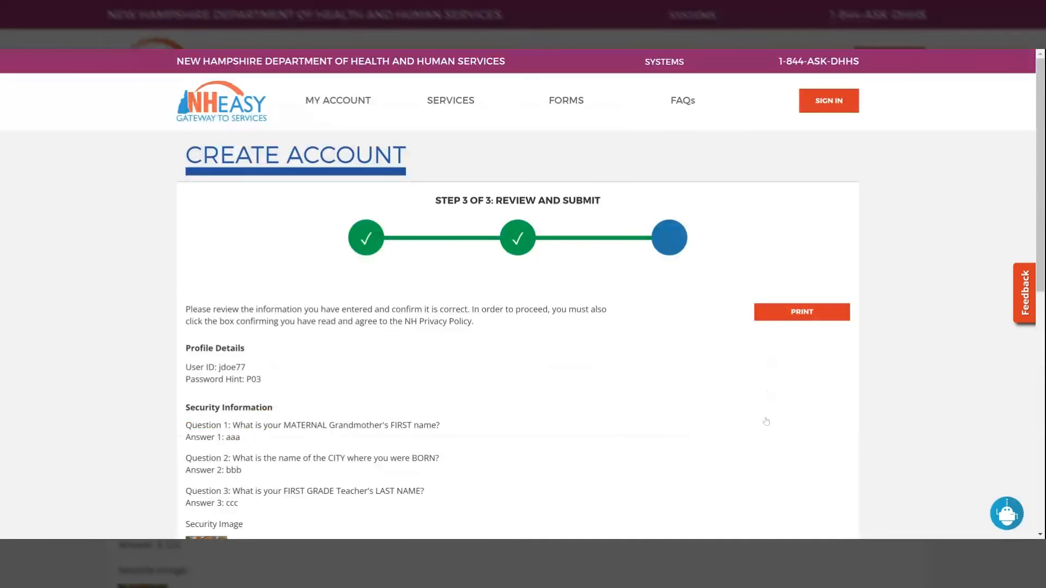
- Review the entered account information, agree to the New Hampshire Privacy Policy and create the account
scroll(326, 381, "down", 2)
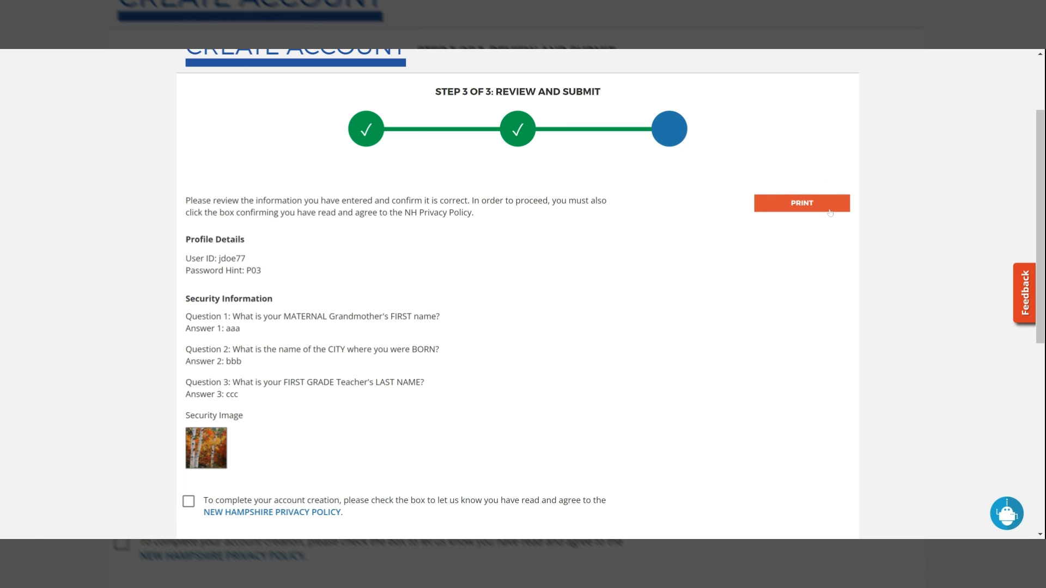
scroll(572, 359, "down", 1)
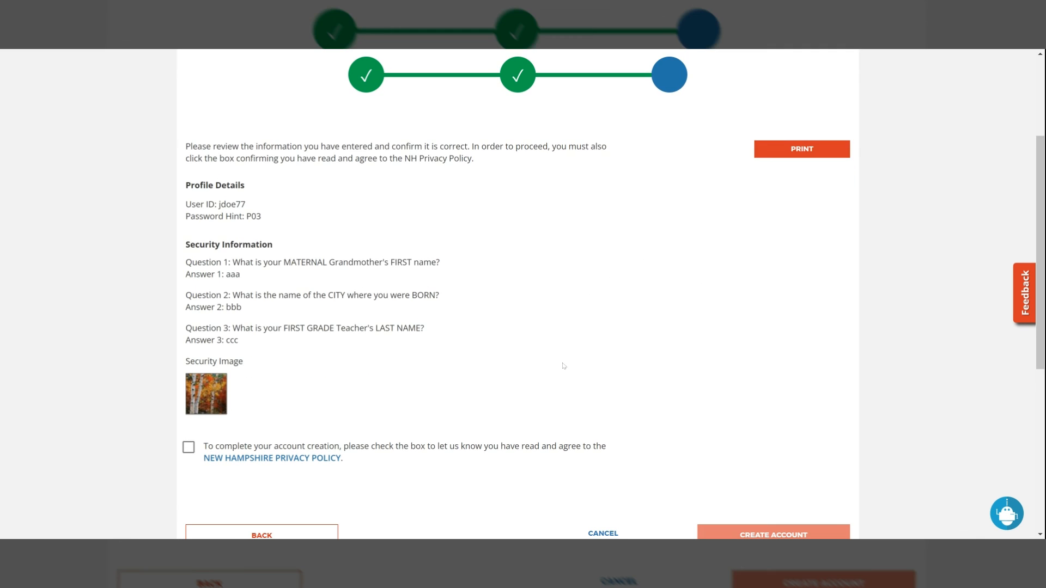
scroll(564, 365, "down", 1)
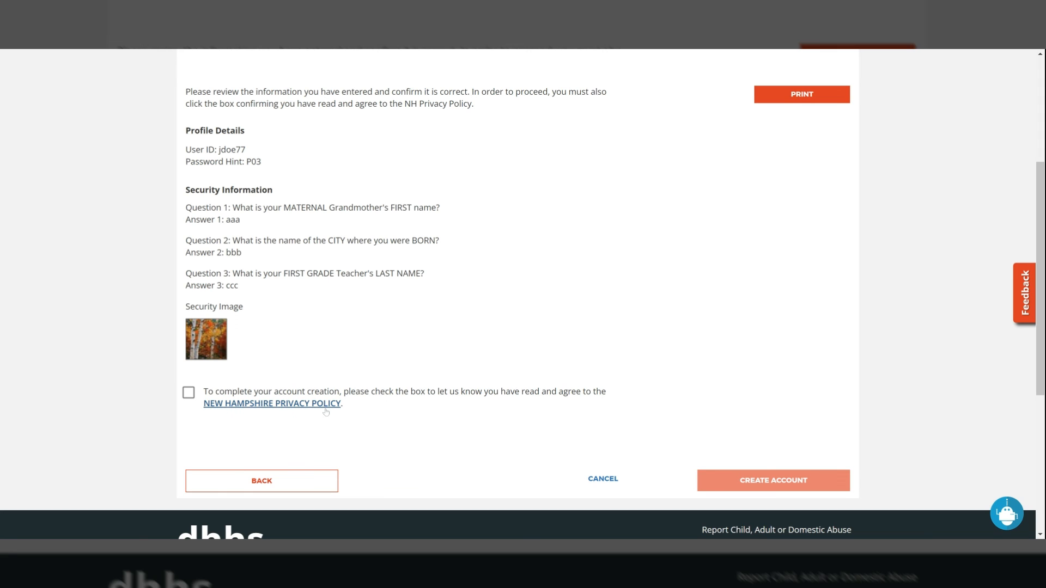
left_click(189, 392)
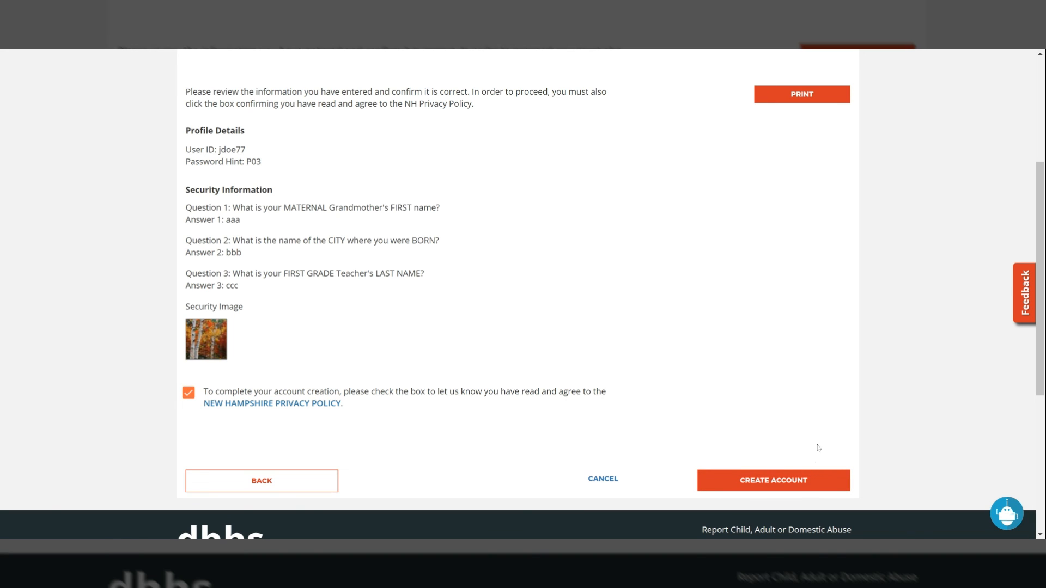
left_click(804, 482)
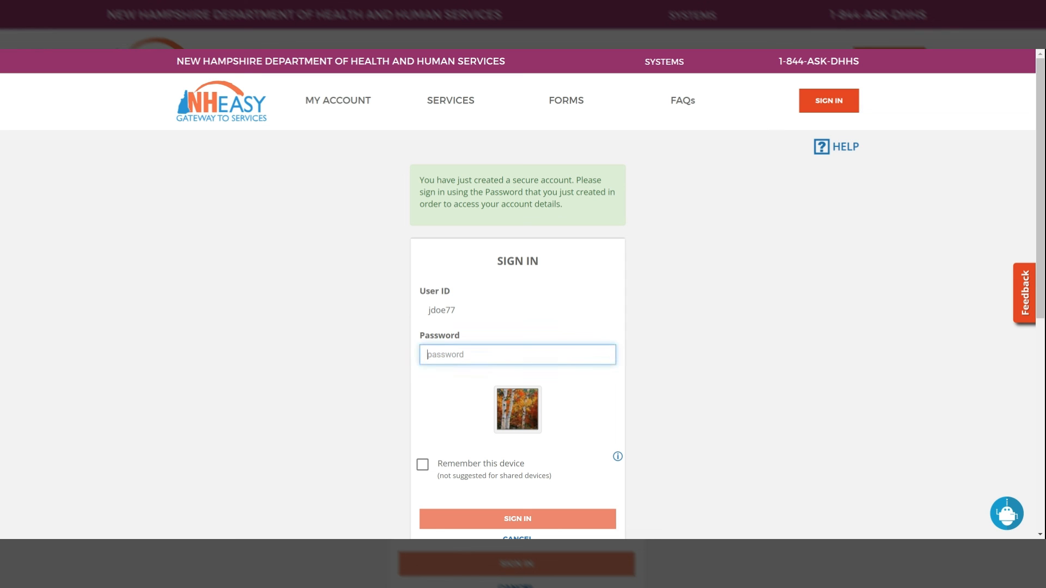
- Sign in to the newly created account with its new password, leaving the device not remembered
type("**********")
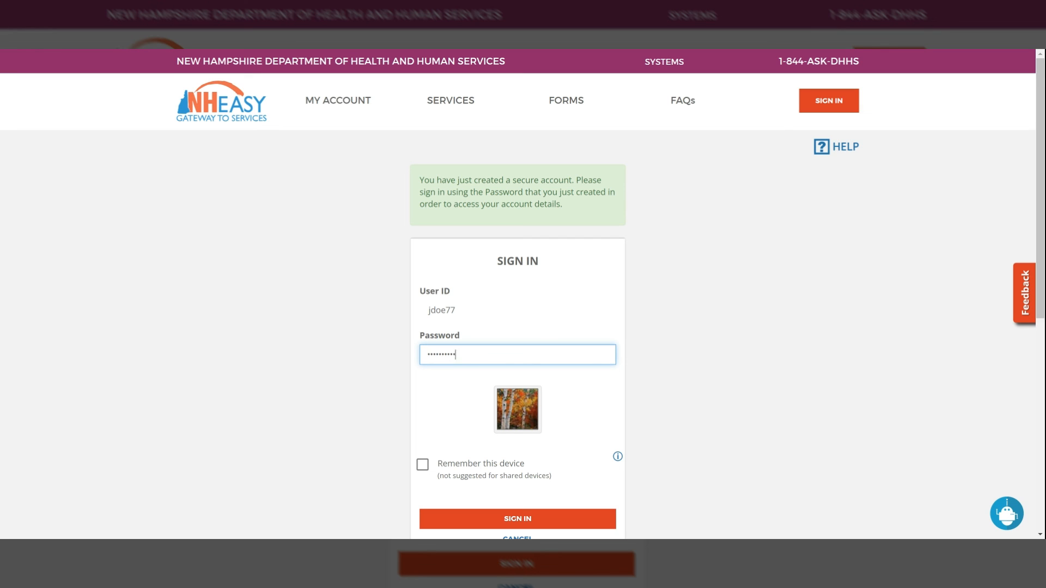
scroll(473, 469, "down", 1)
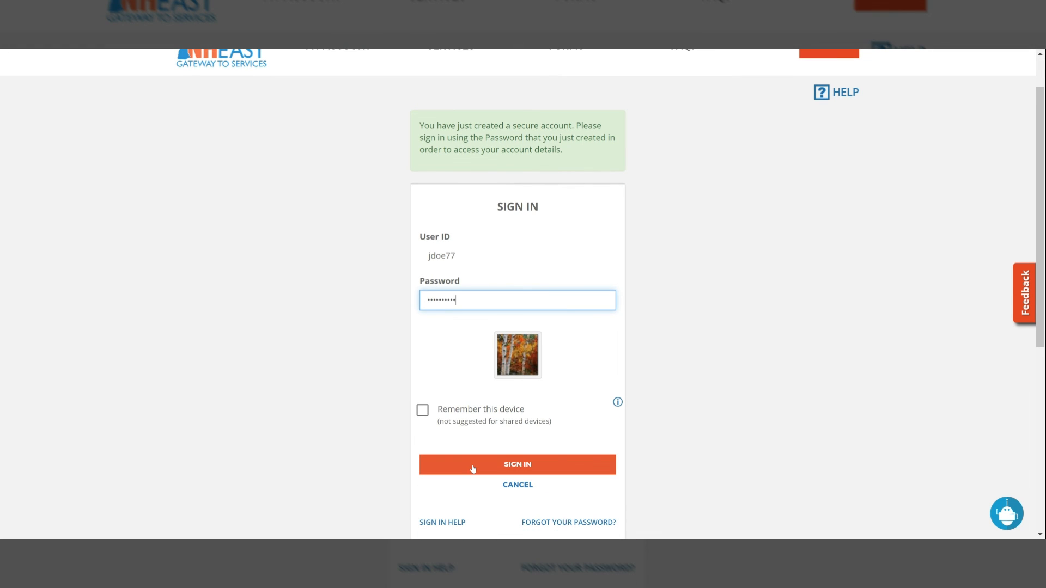
left_click(473, 469)
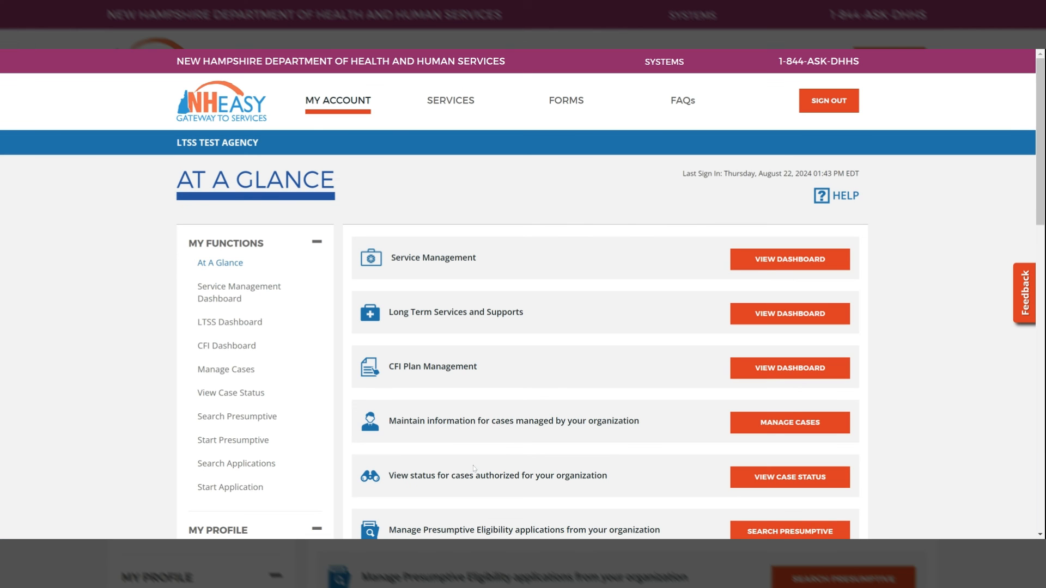